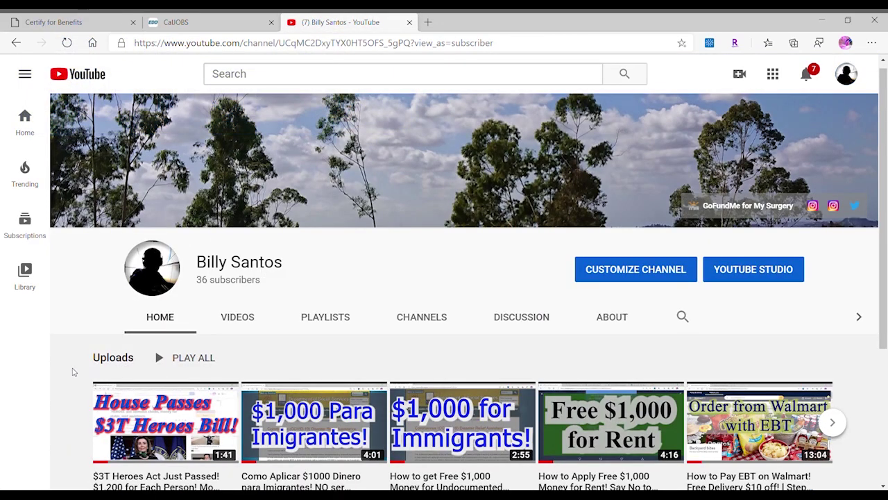
Step: Switch to the open EDD Certify for Benefits page and start certifying for the available weeks
mouse_move(326, 472)
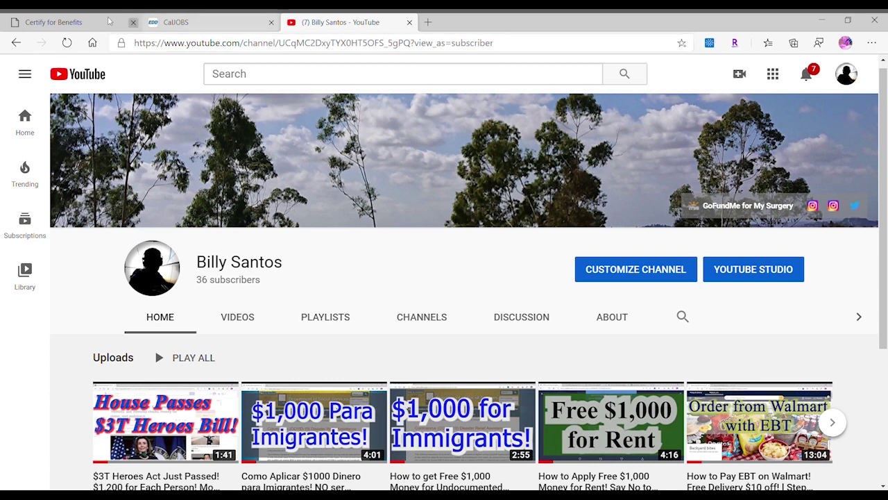
click(89, 24)
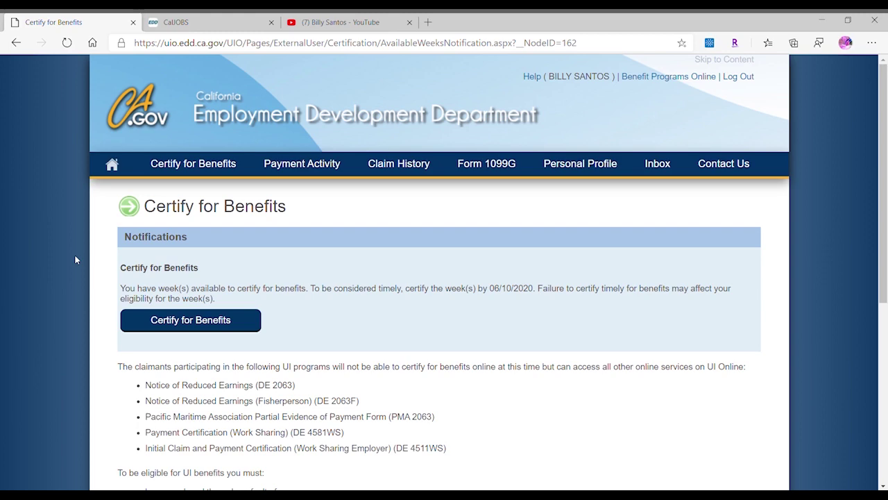
click(161, 328)
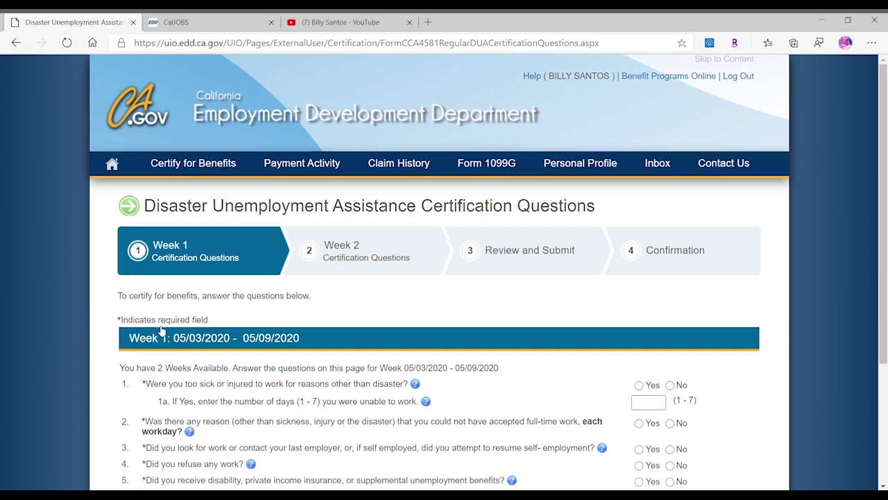
Step: Answer the Week 1 certification questions with Yes for question 3 and No for questions 1, 2, 4, 5 and 6, and continue
scroll(161, 330, down, 2)
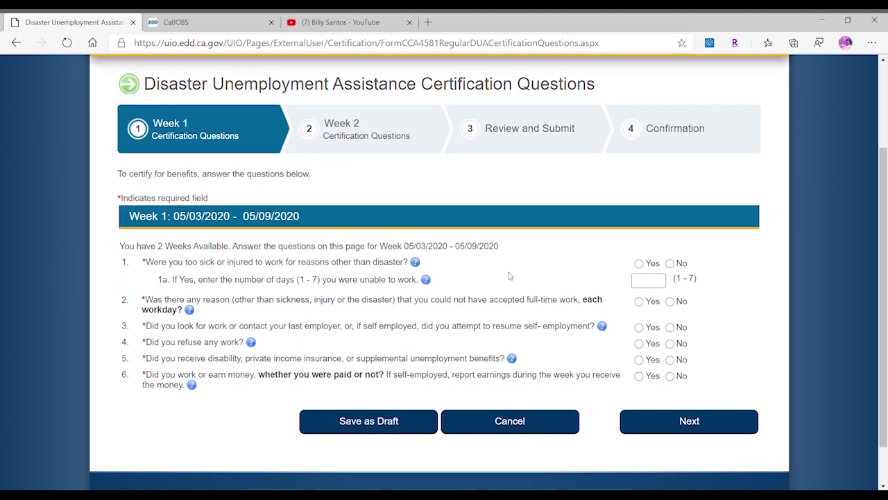
click(671, 264)
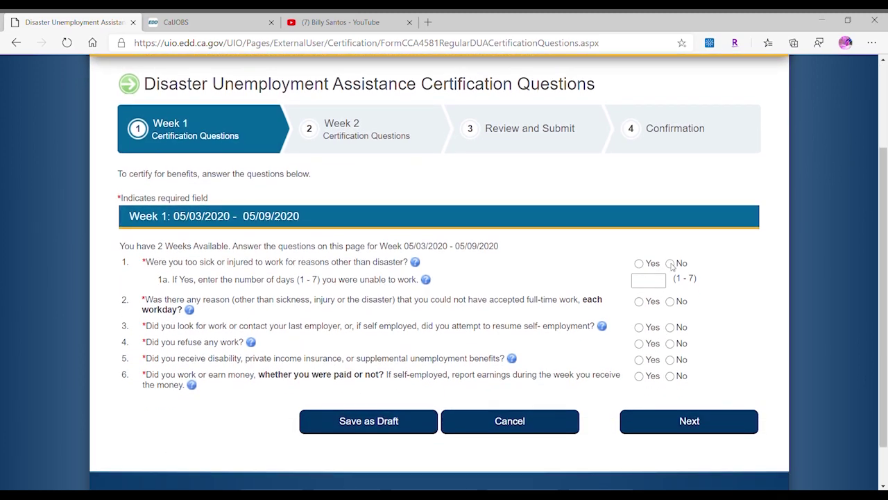
click(670, 301)
click(639, 327)
click(670, 344)
click(670, 359)
click(671, 377)
drag(142, 332, 453, 330)
click(504, 342)
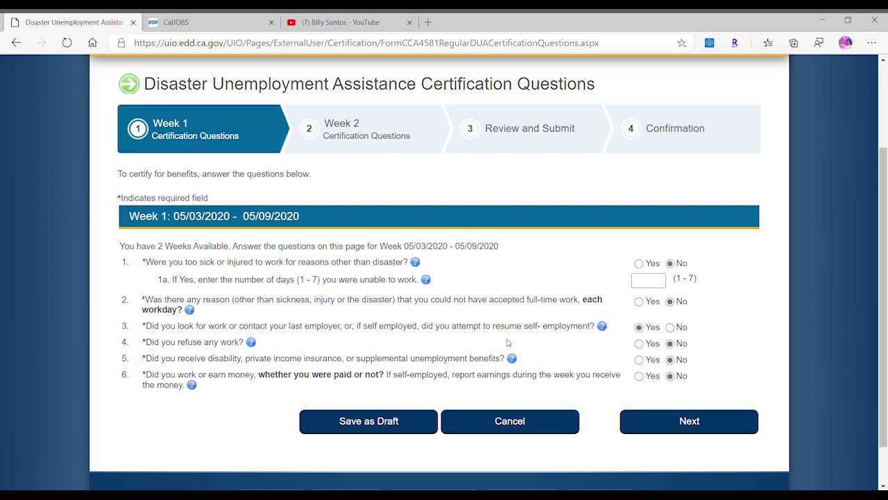
click(662, 417)
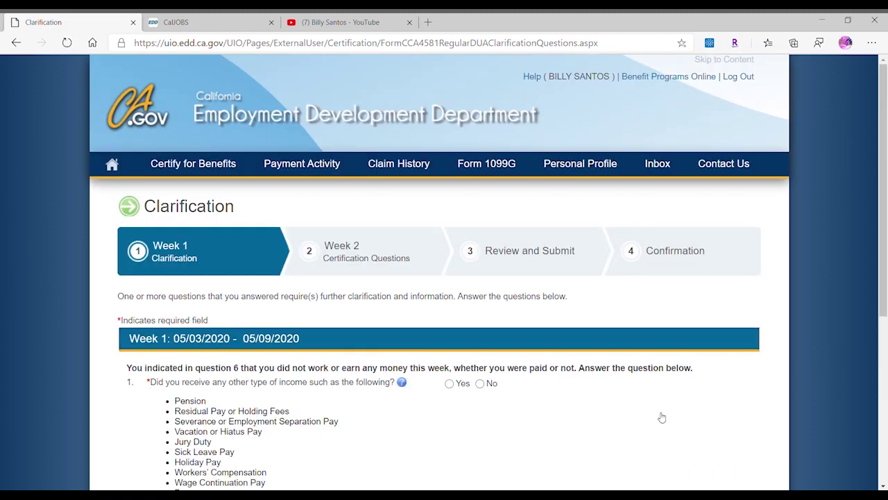
Step: Answer No to the Week 1 clarification question about receiving other types of income and continue
scroll(662, 417, down, 3)
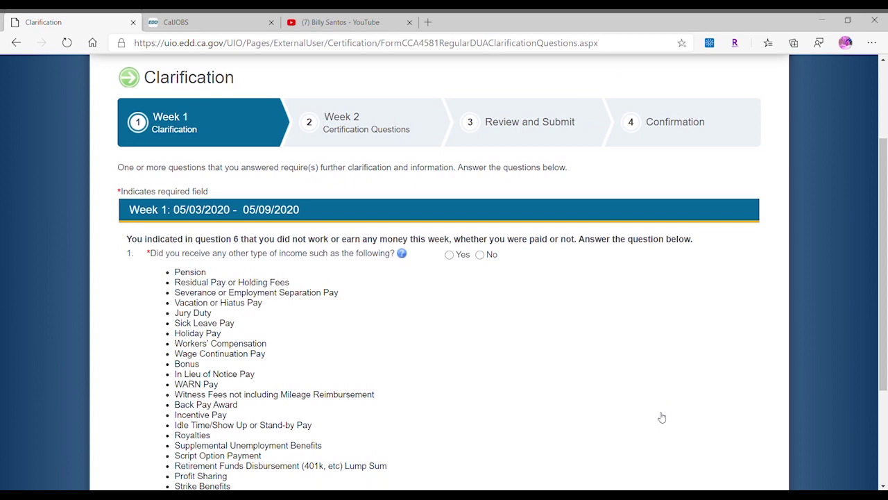
click(480, 218)
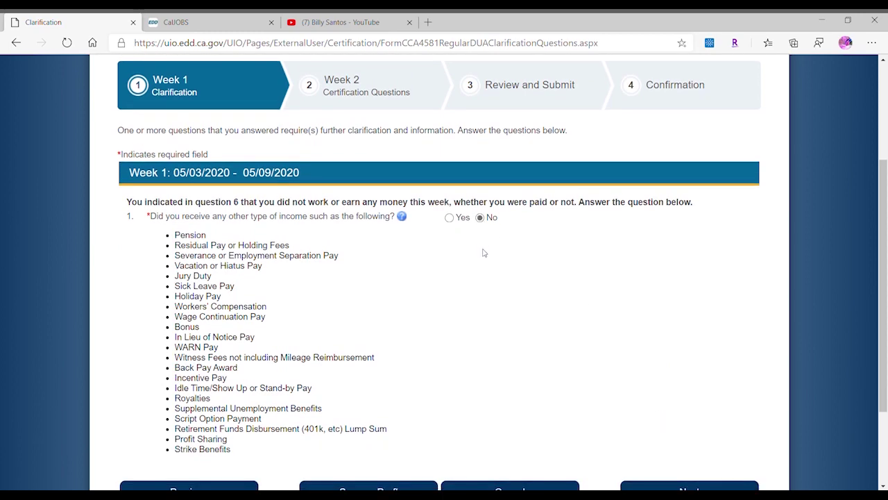
scroll(483, 264, down, 1)
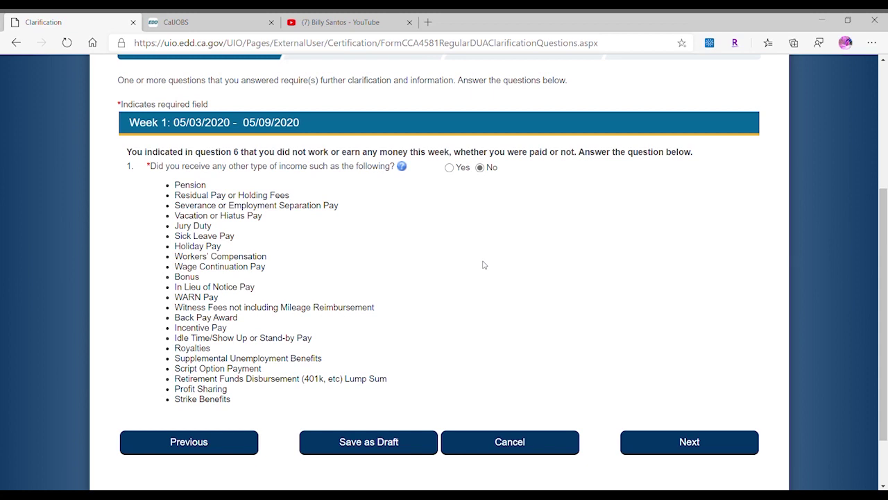
scroll(484, 265, down, 1)
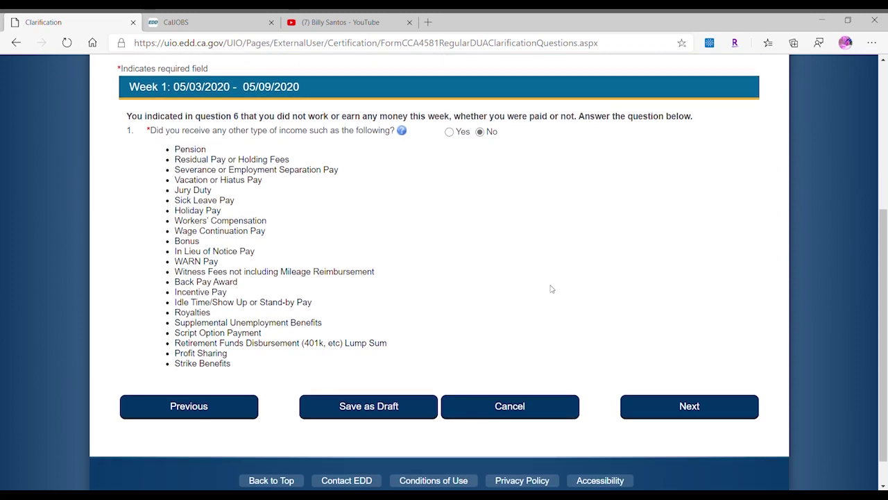
click(669, 406)
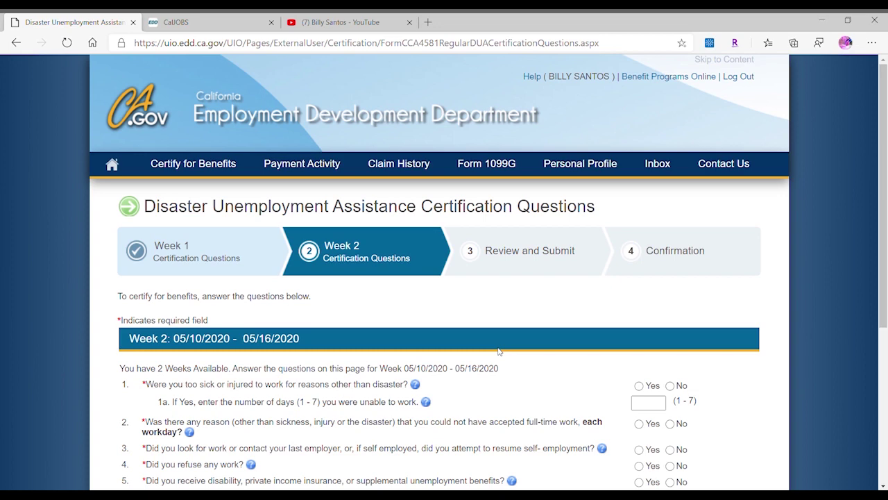
Step: Answer the Week 2 questions with Yes for question 3 and No for 1, 2, 4, 5 and 6, leave 7 and 8 unchecked, and continue
scroll(669, 406, down, 3)
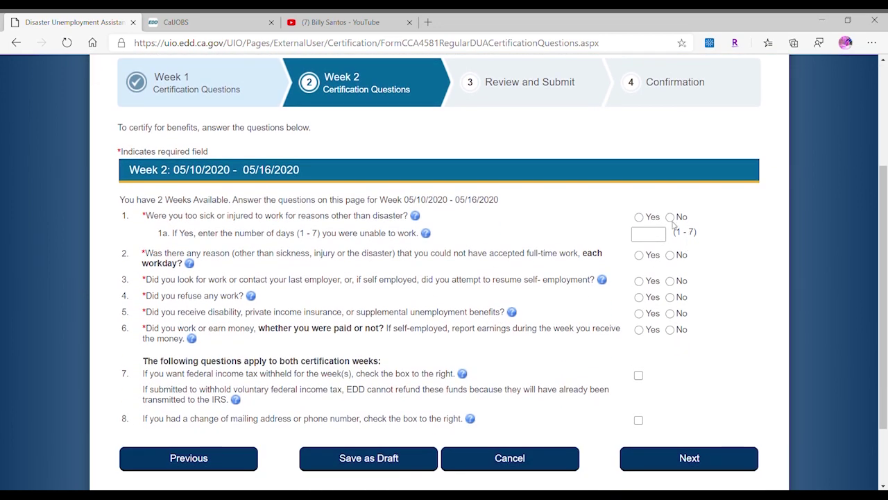
click(670, 217)
click(670, 255)
click(640, 282)
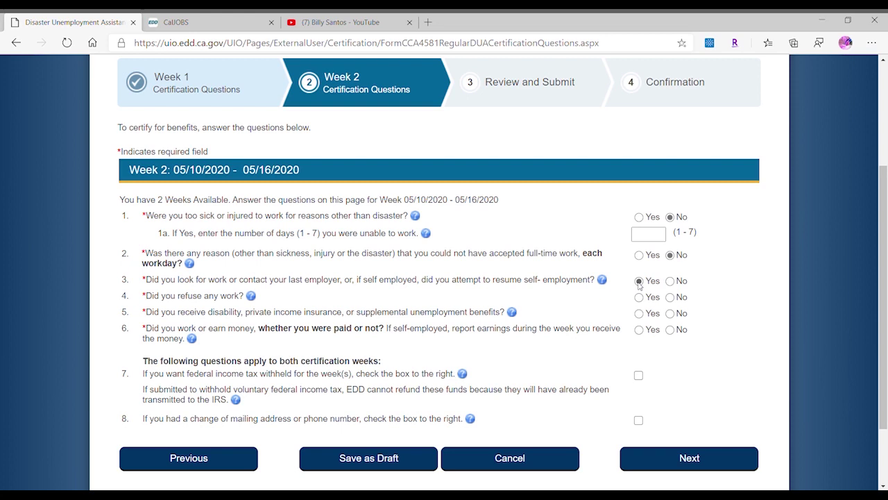
click(671, 297)
double_click(672, 321)
click(670, 330)
click(669, 313)
click(542, 378)
scroll(542, 378, down, 1)
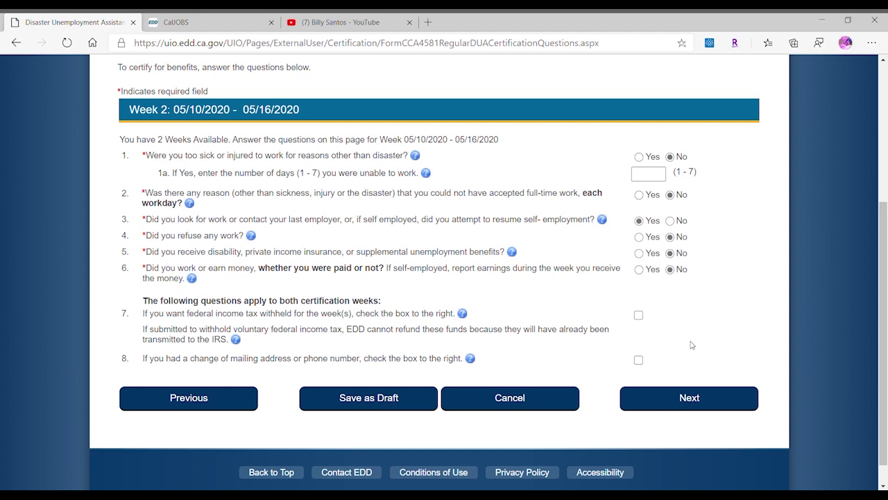
click(689, 399)
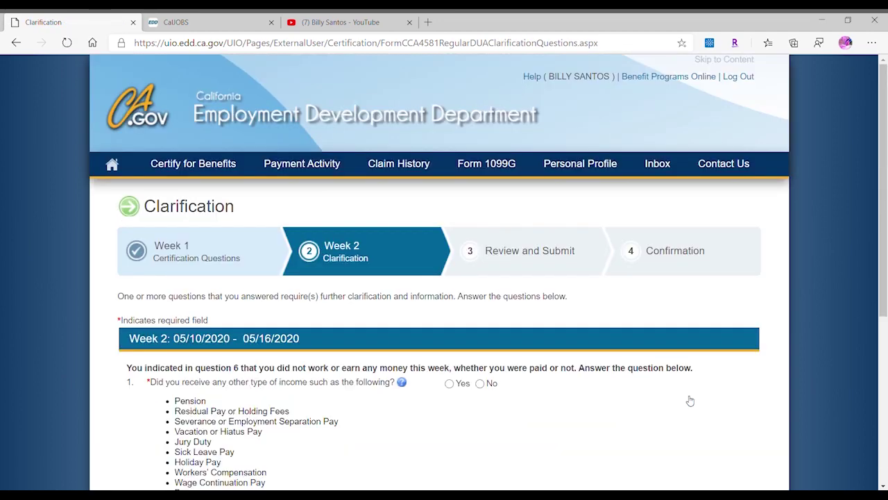
Step: Answer No to the Week 2 clarification question about other income and continue to the review
scroll(432, 404, down, 2)
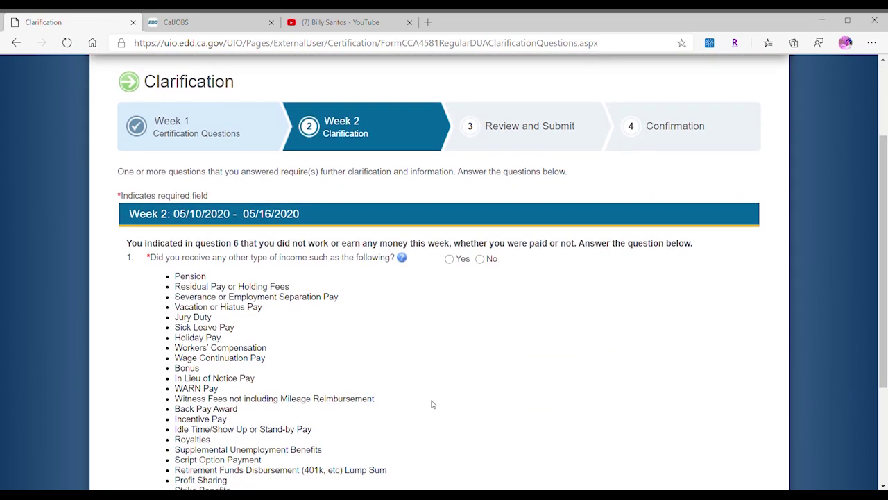
click(479, 259)
scroll(565, 322, down, 3)
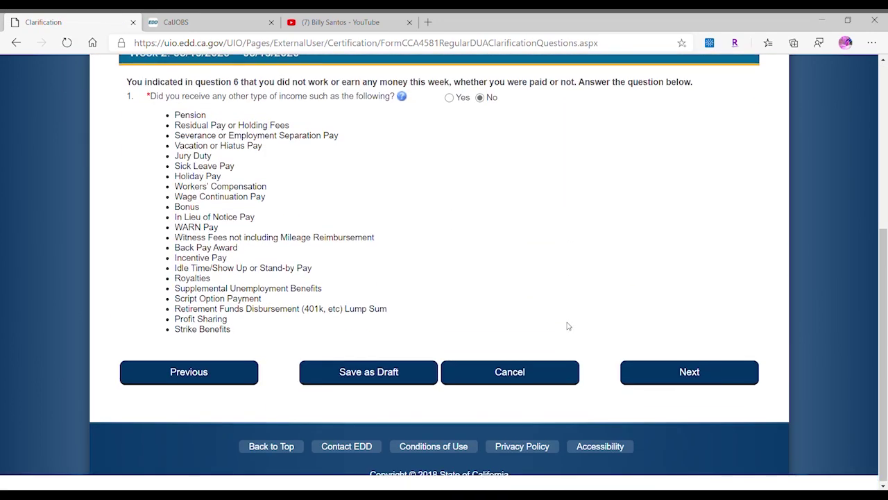
click(666, 369)
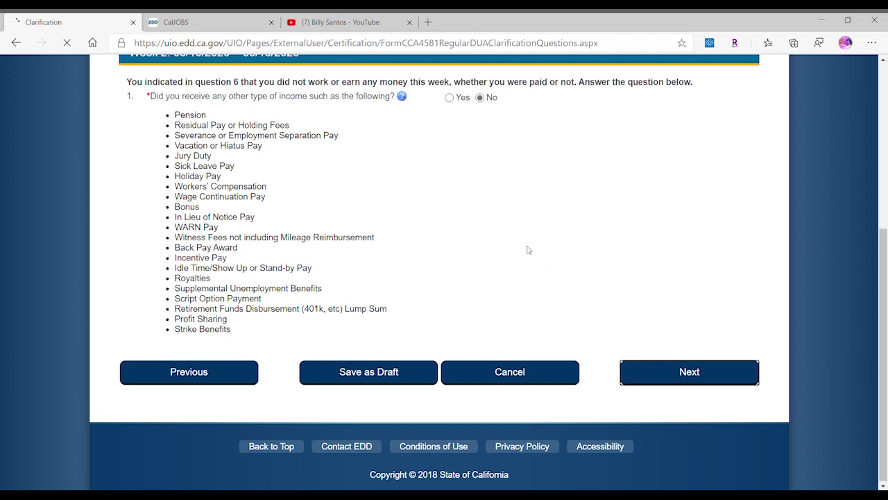
Step: Accept the acknowledgement statement, enter the mailing address ZIP code, and submit the certification for both weeks
scroll(528, 250, down, 4)
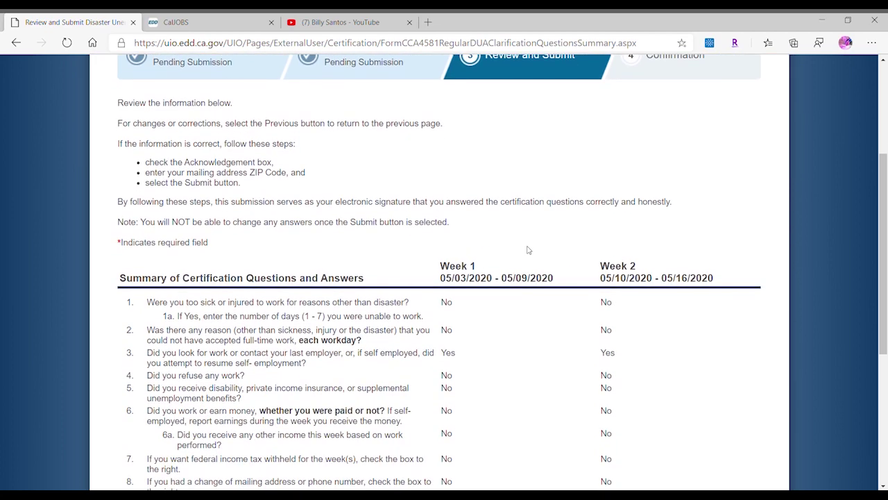
scroll(527, 250, down, 1)
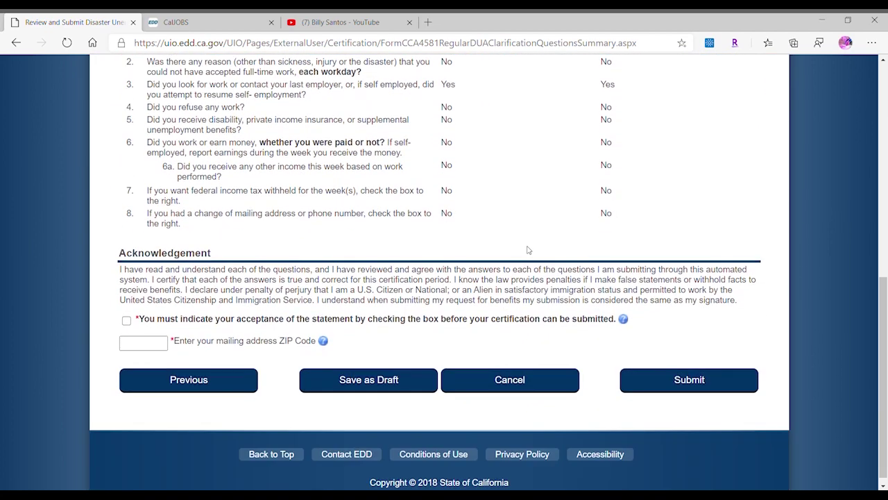
click(127, 321)
key(Tab)
text(90255)
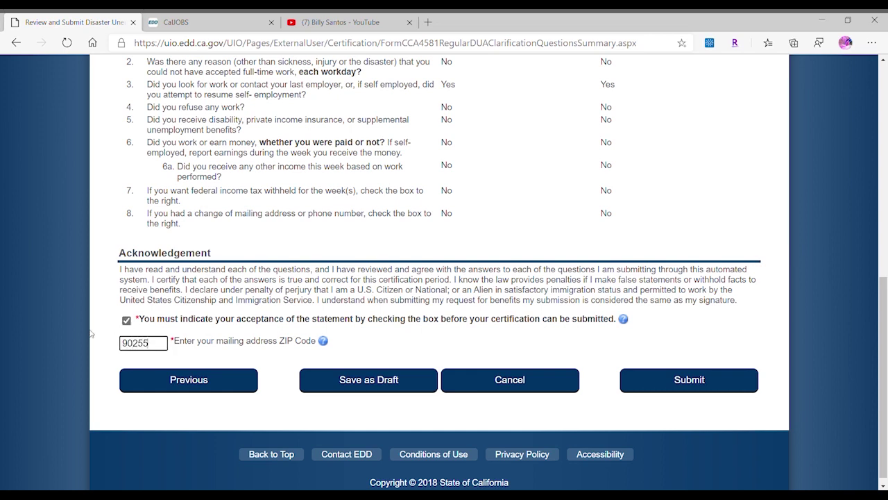
click(662, 390)
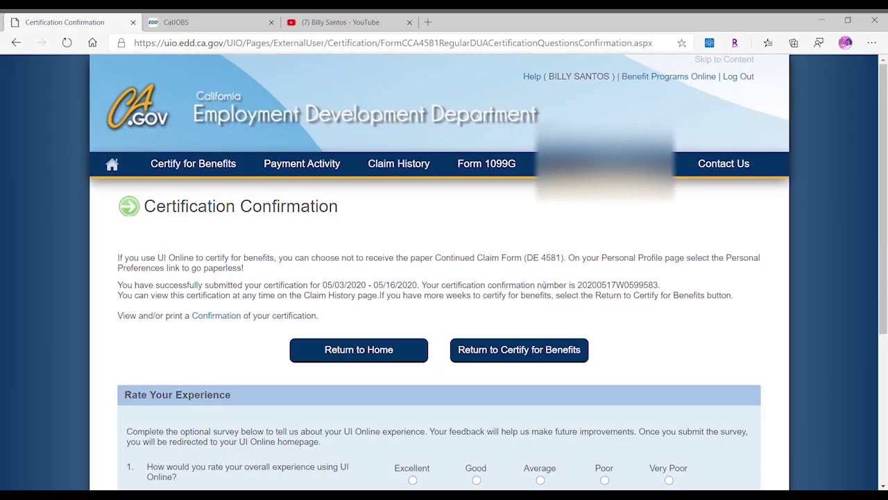
scroll(674, 327, down, 1)
scroll(376, 233, down, 2)
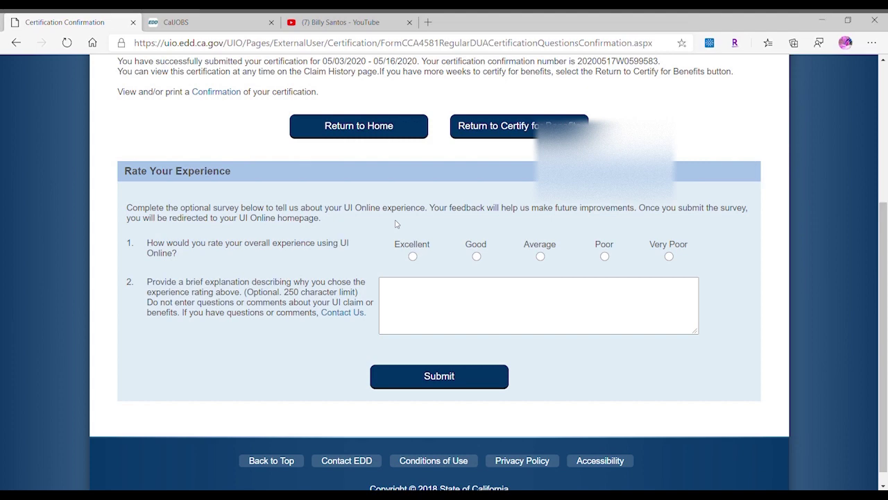
scroll(396, 223, up, 2)
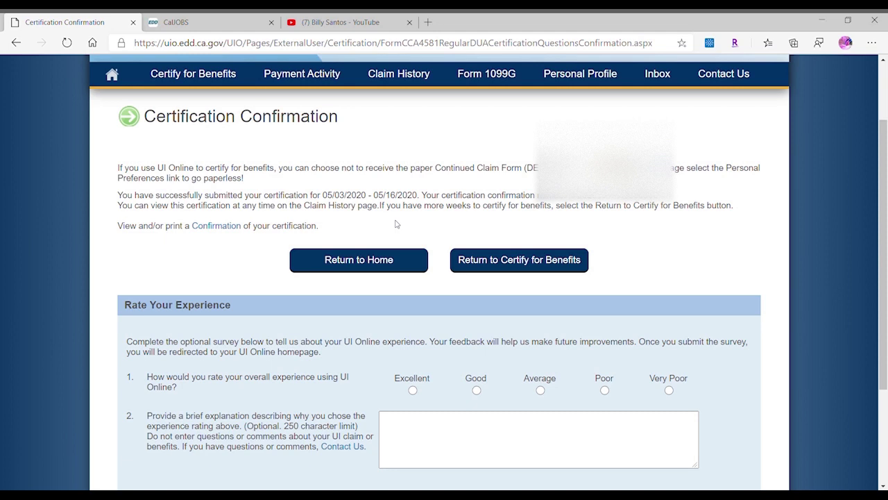
Step: Switch to the CalJOBS site and open its new user registration page
key(ctrl+Tab)
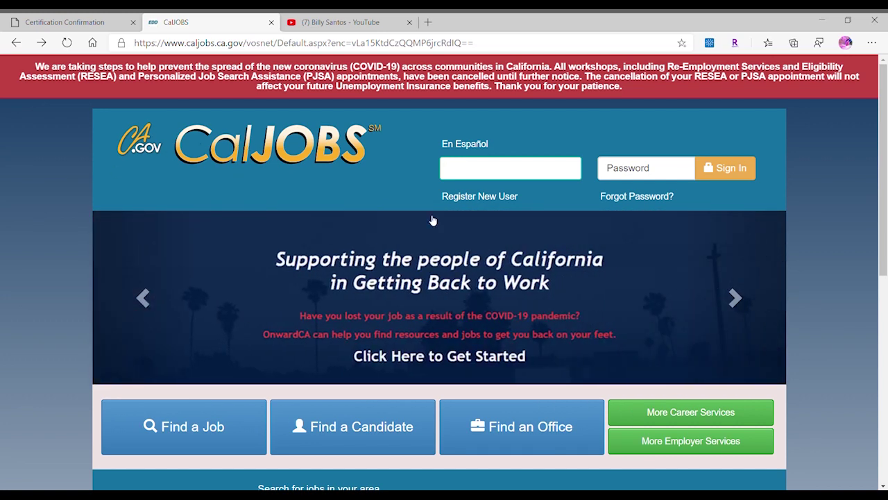
click(457, 199)
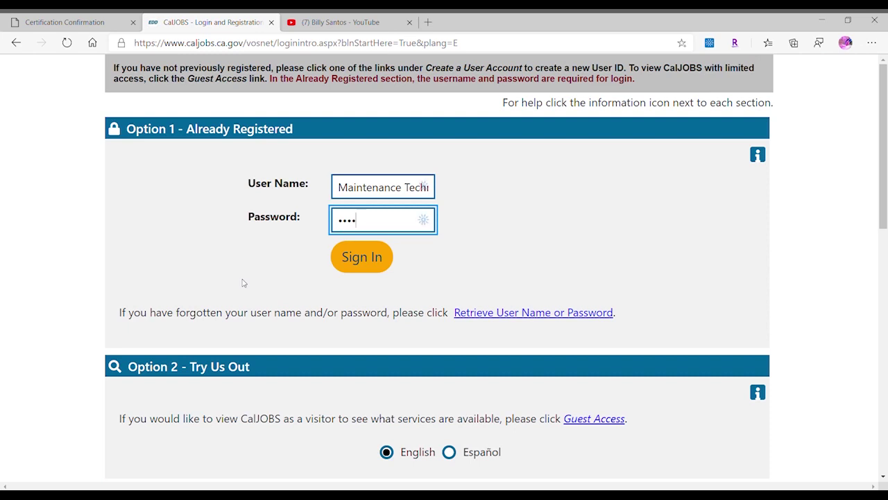
Step: Check the CalJOBS options for retrieving a forgotten user name or password and return to the login and registration page
click(536, 315)
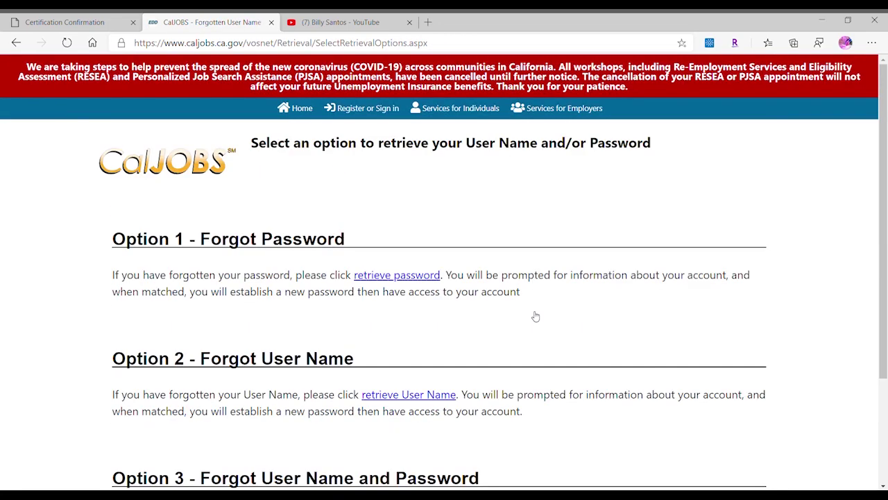
scroll(412, 355, down, 2)
scroll(412, 355, down, 1)
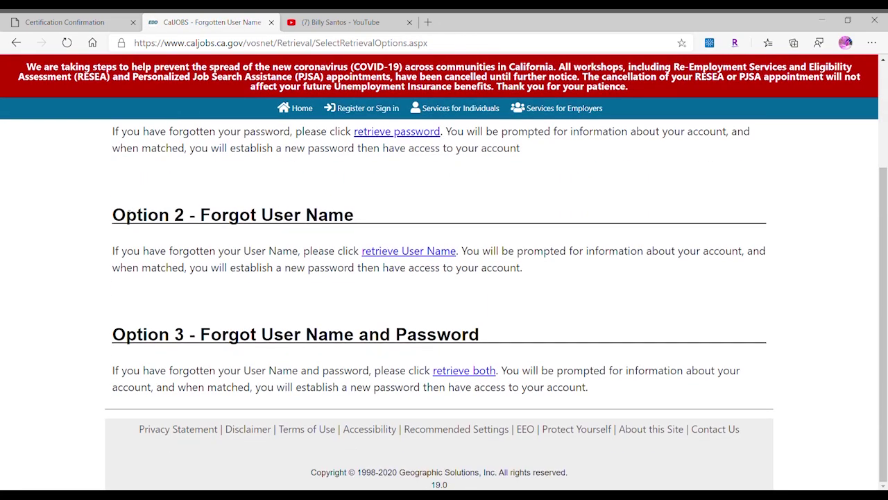
click(15, 43)
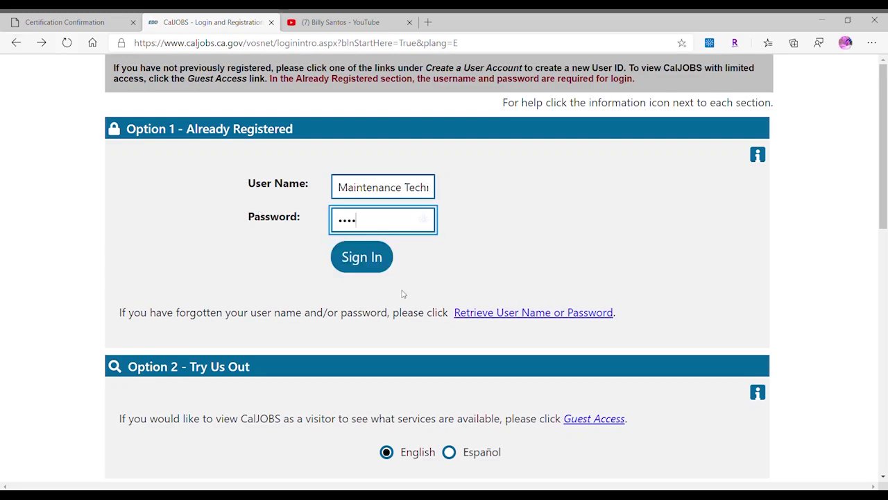
Step: Start creating an Individual user account, agree to the privacy agreement, and go to the login information section of the registration form
scroll(409, 297, down, 4)
scroll(415, 300, down, 2)
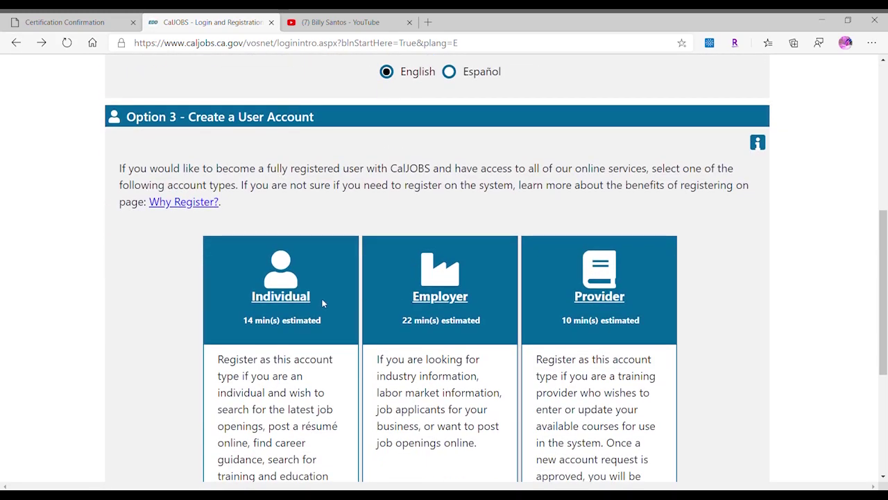
click(279, 298)
scroll(338, 234, down, 3)
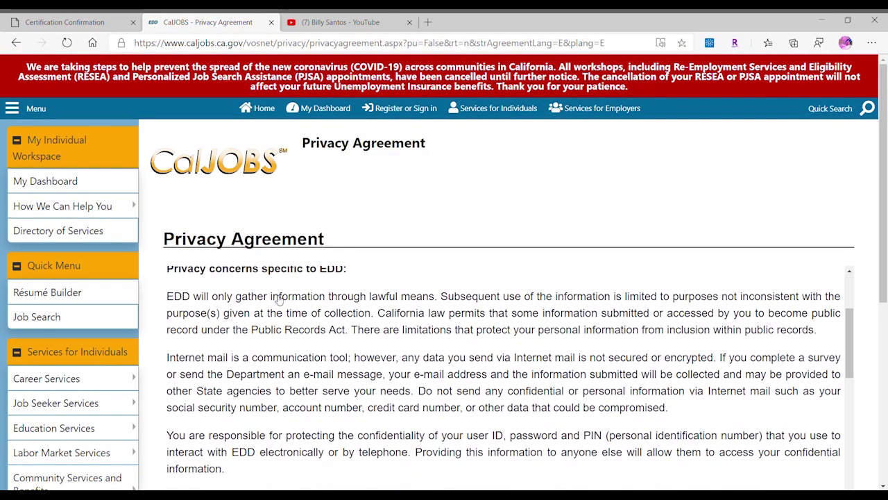
scroll(340, 234, down, 5)
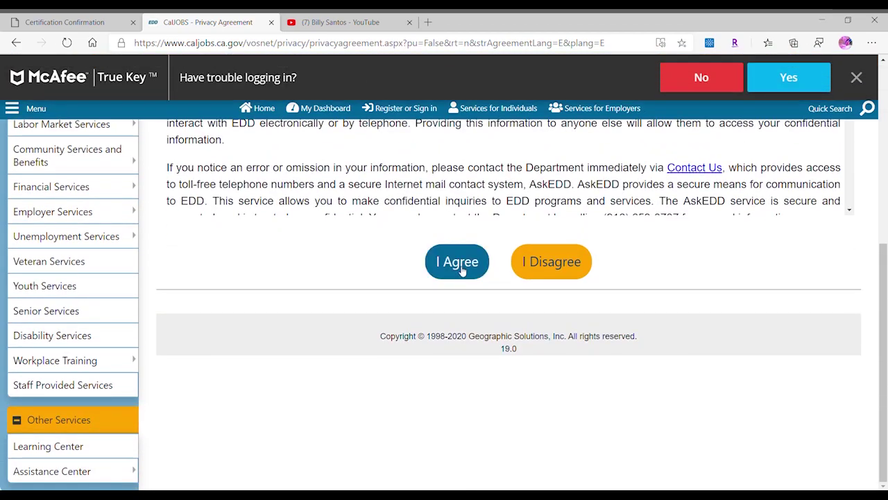
click(460, 267)
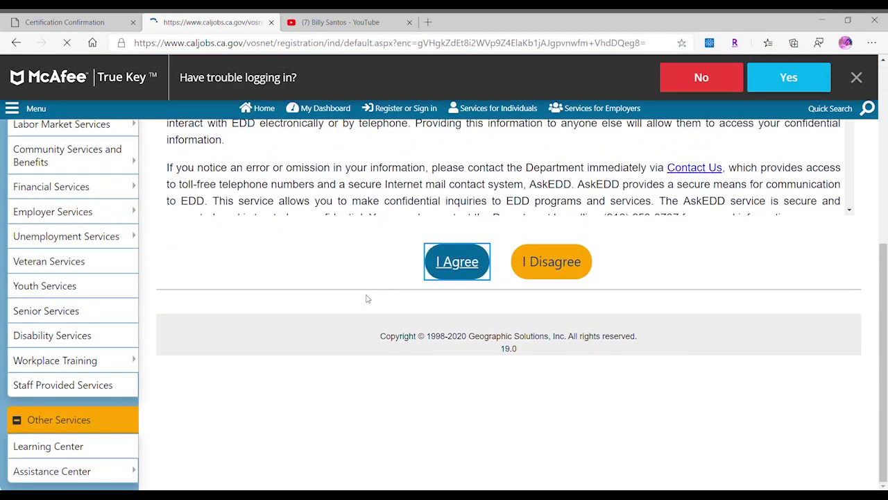
scroll(71, 347, down, 4)
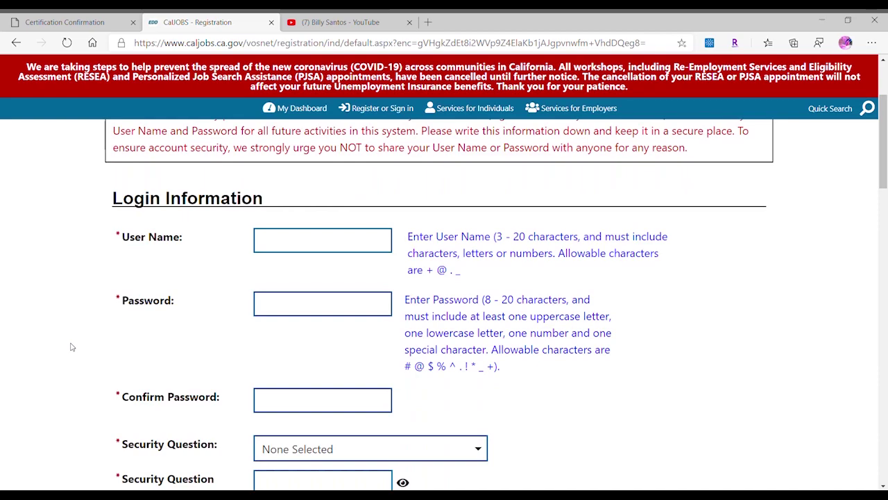
Step: Return from the registration form to the login page, sign in to the existing CalJOBS account, and dismiss the unread messages notice
scroll(70, 346, up, 4)
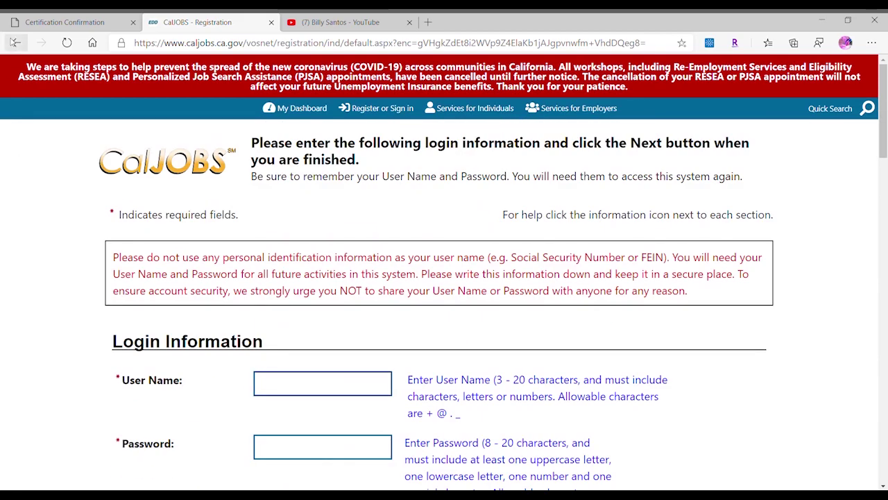
click(15, 42)
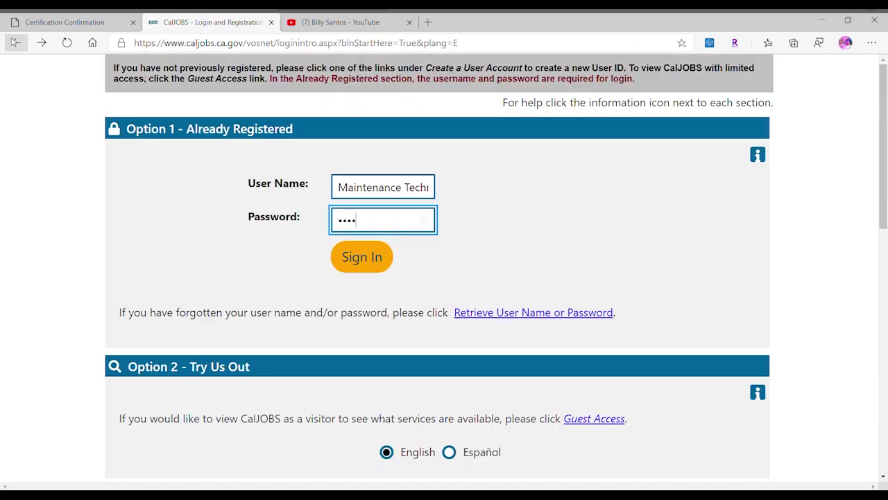
click(15, 43)
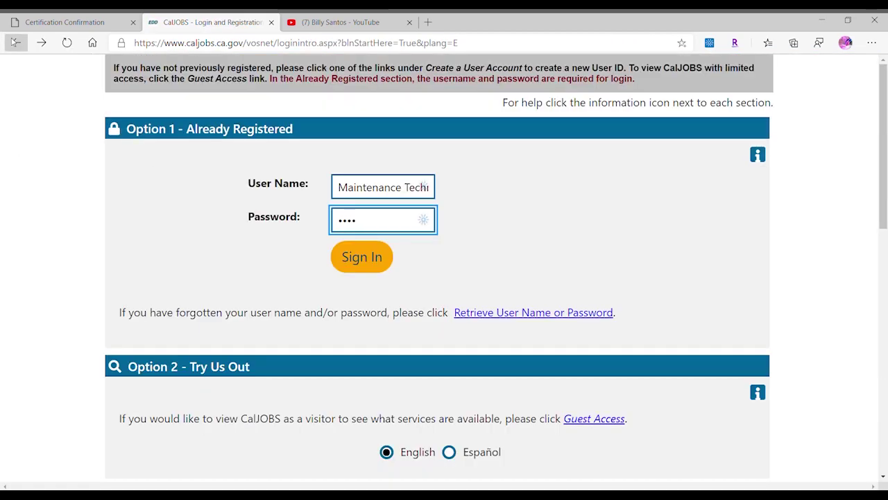
click(458, 170)
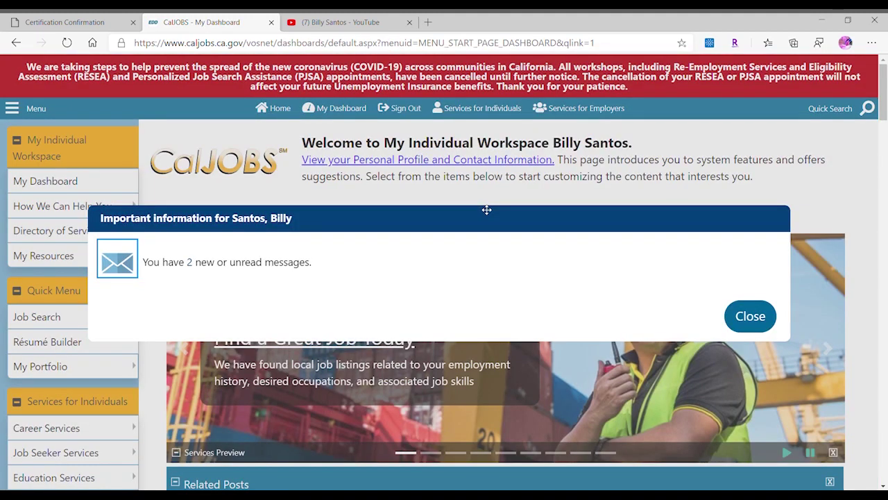
click(735, 313)
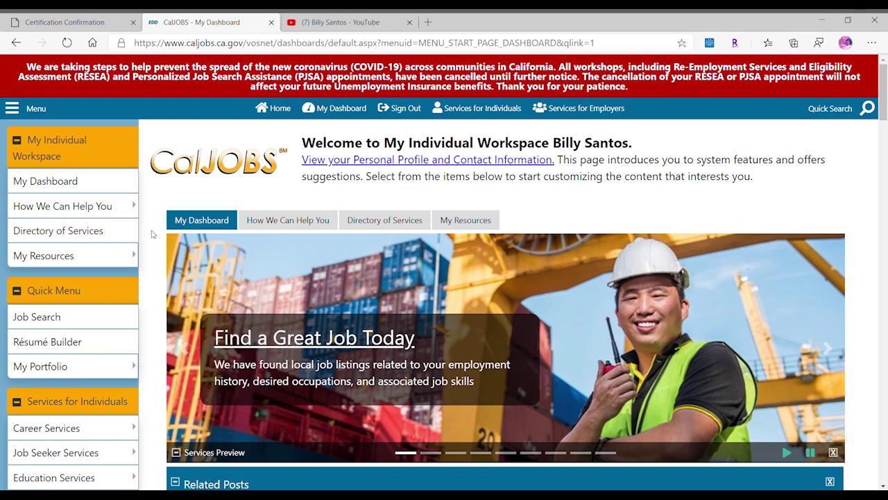
Step: Look over the individual dashboard, open the Résumé Builder, and start creating a new résumé
scroll(153, 227, down, 1)
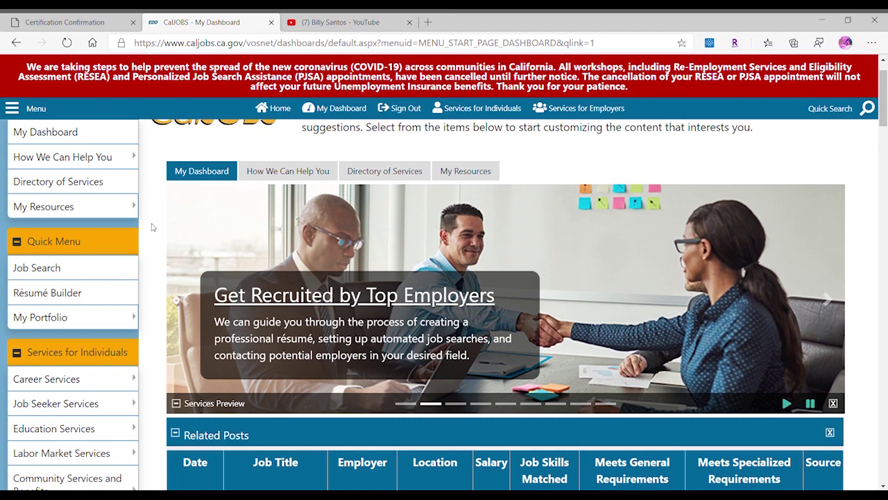
scroll(152, 227, down, 1)
scroll(153, 227, down, 1)
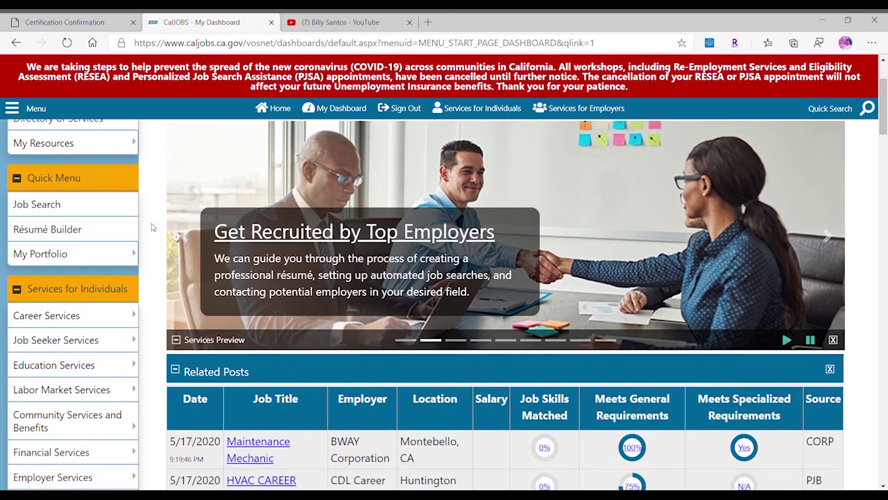
scroll(153, 227, up, 2)
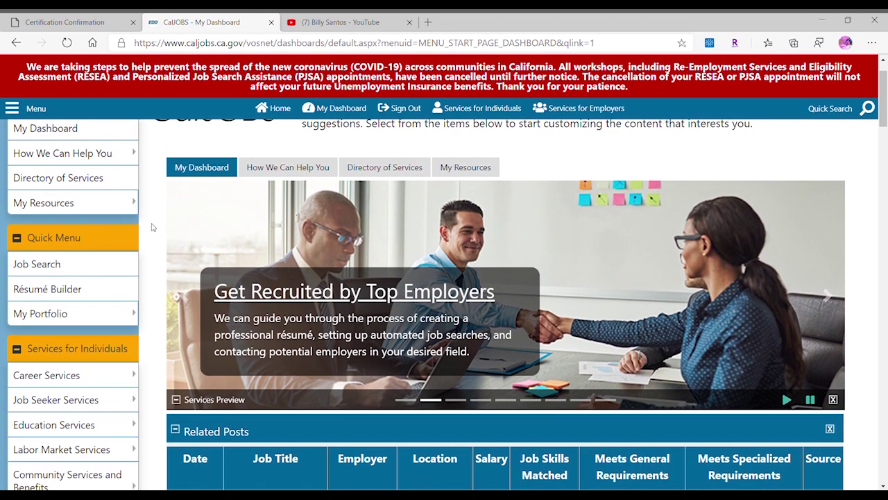
scroll(153, 227, up, 1)
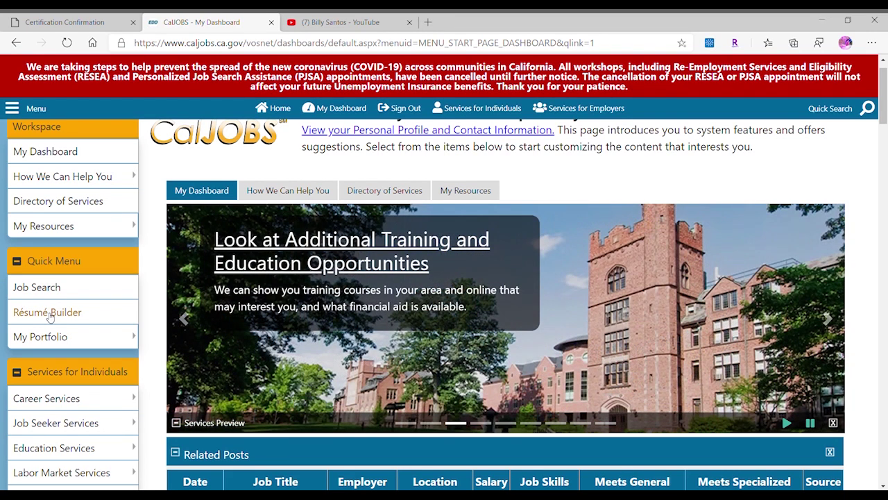
click(50, 316)
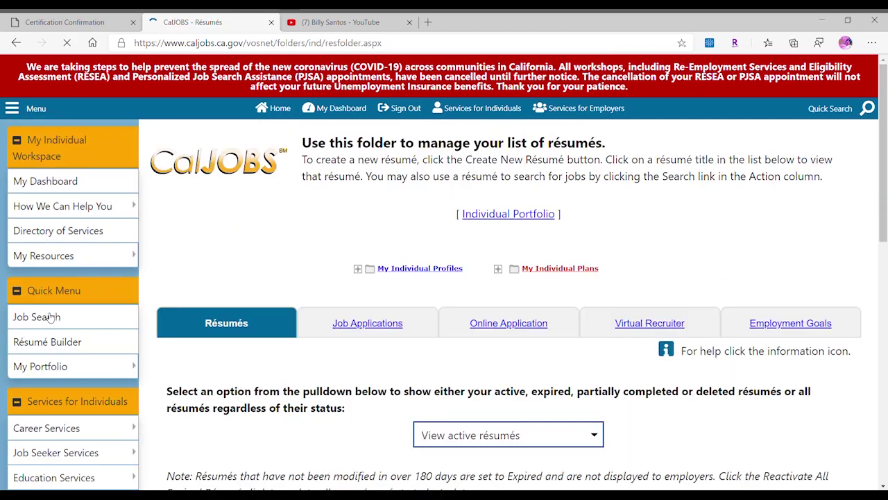
scroll(300, 382, down, 5)
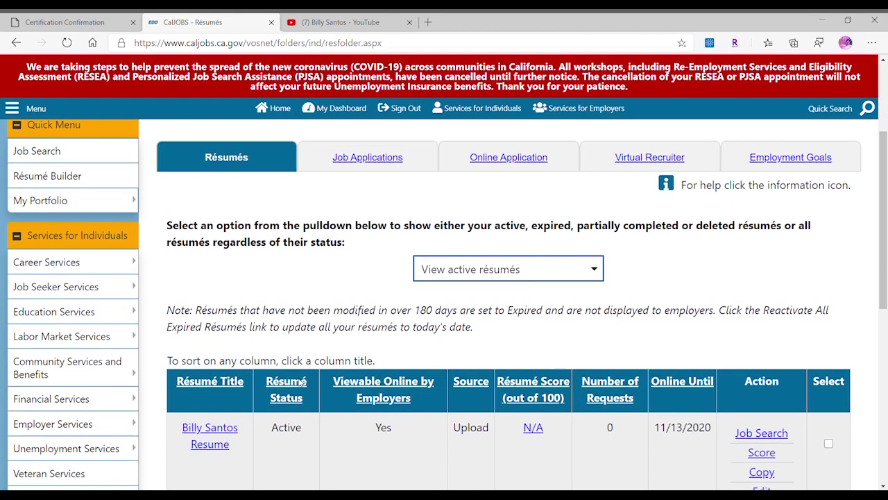
scroll(300, 382, down, 3)
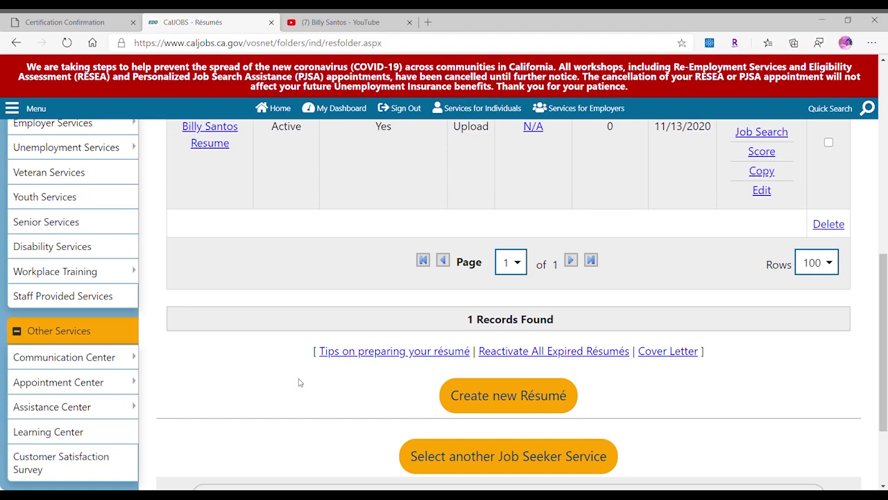
scroll(300, 383, down, 1)
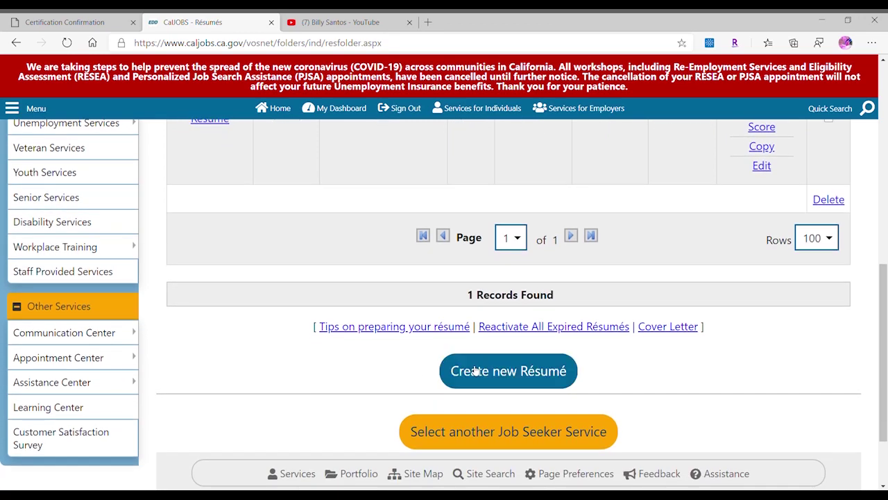
click(471, 371)
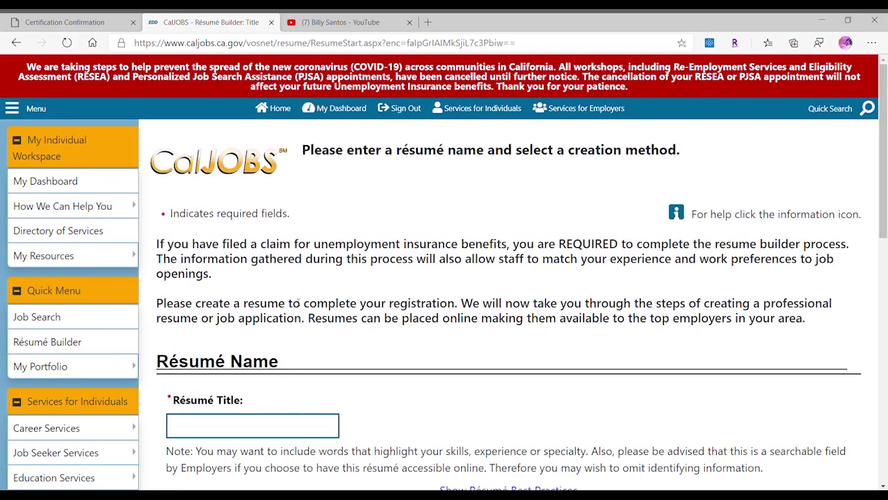
Step: Title the new résumé "resume", choose the Upload creation method, and continue to the résumé access settings
scroll(284, 268, down, 2)
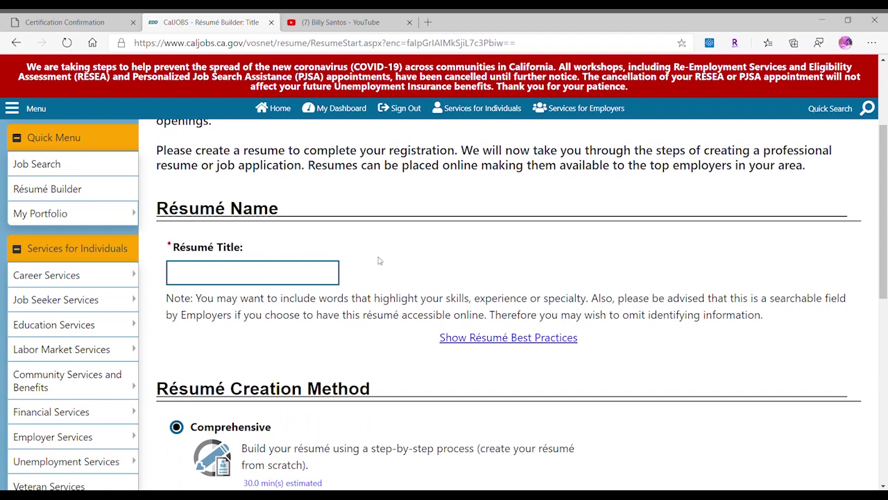
scroll(379, 257, down, 3)
scroll(379, 260, down, 1)
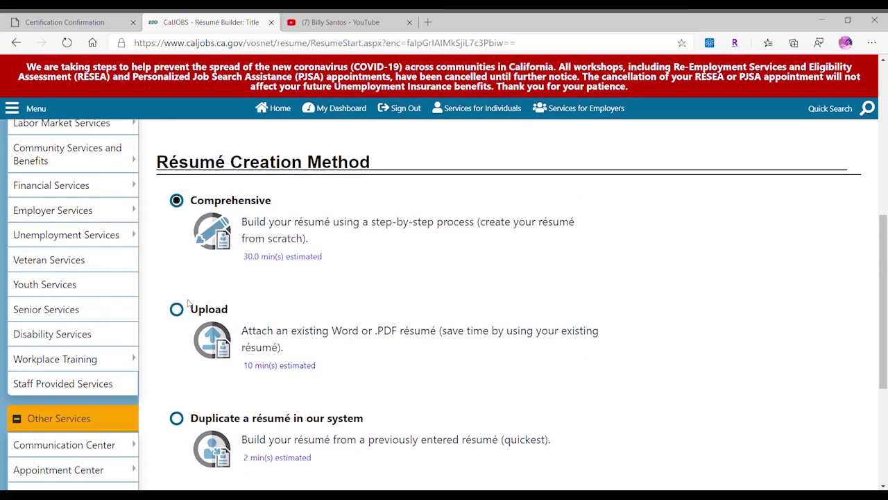
scroll(331, 291, down, 4)
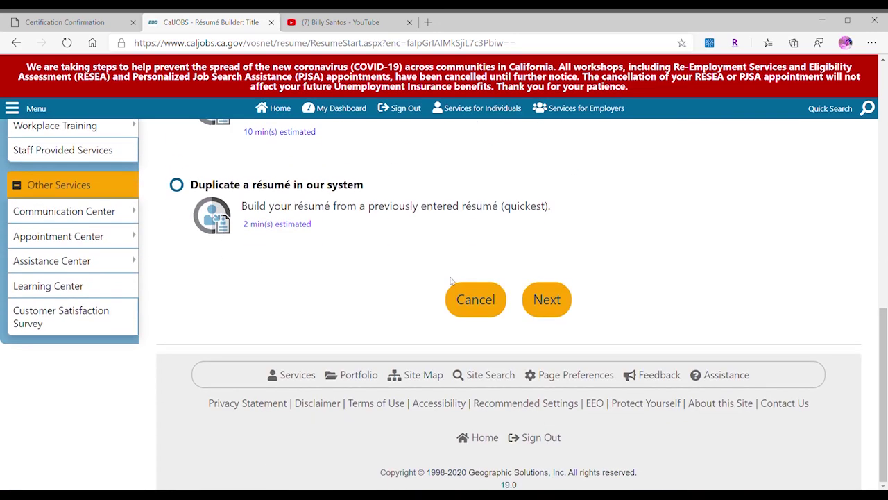
scroll(416, 268, up, 6)
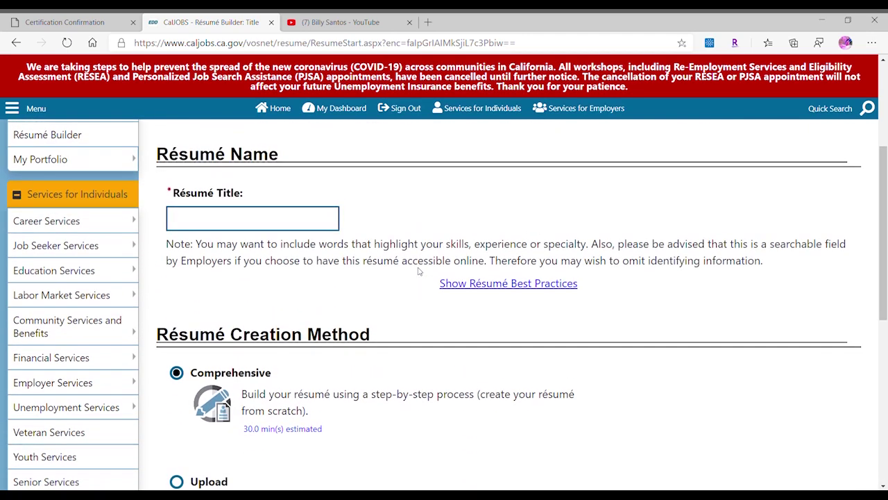
drag(418, 263, 311, 246)
click(282, 225)
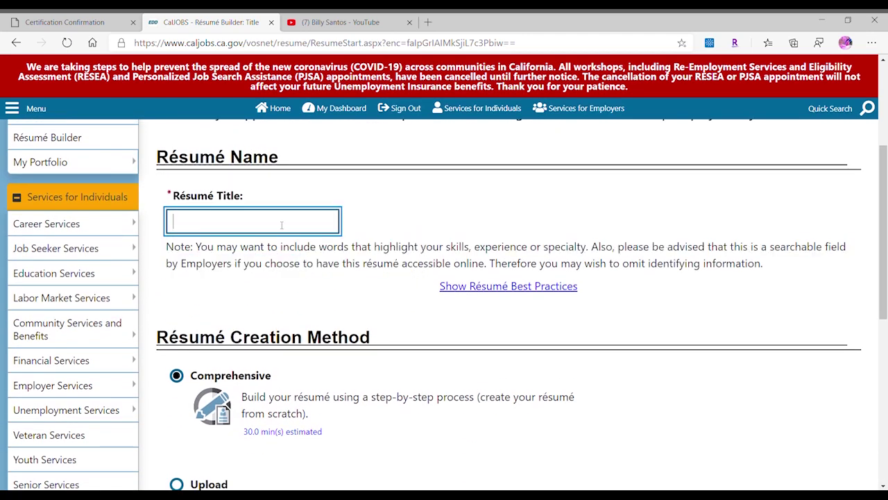
text(resume)
scroll(337, 291, down, 3)
click(177, 384)
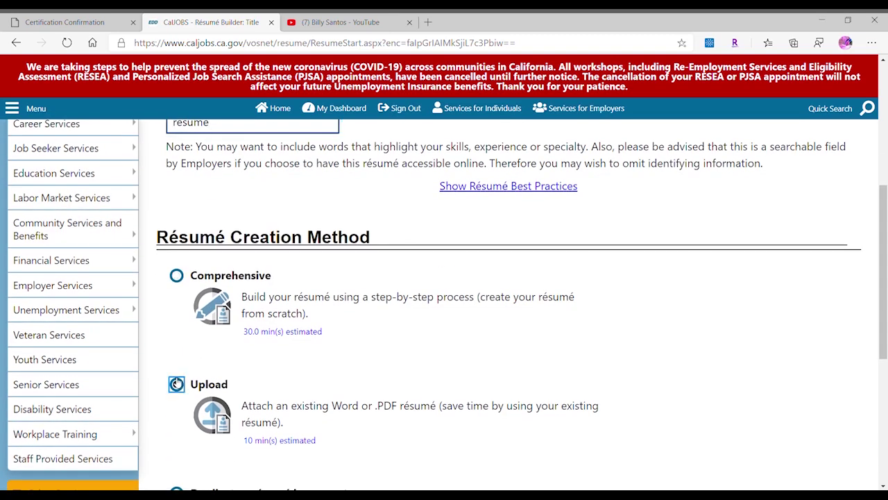
scroll(428, 369, down, 5)
click(536, 305)
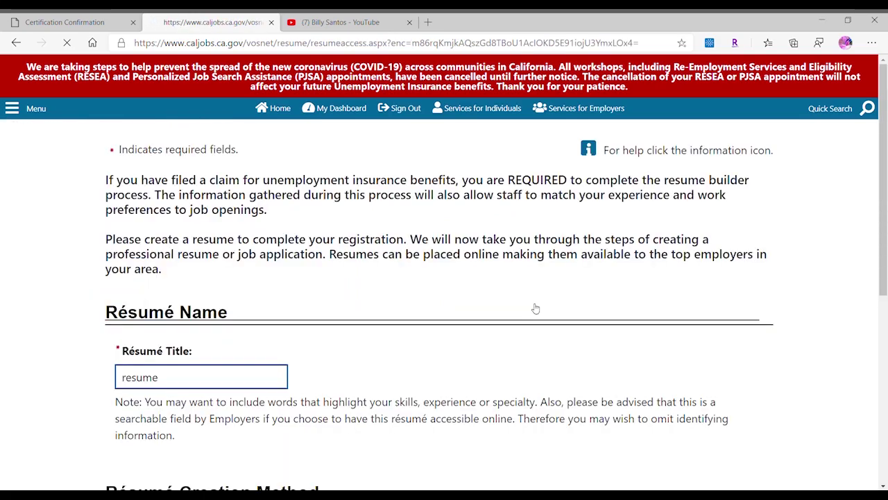
Step: Keep the résumé available online for employers to view and agree to share its information
scroll(387, 269, down, 4)
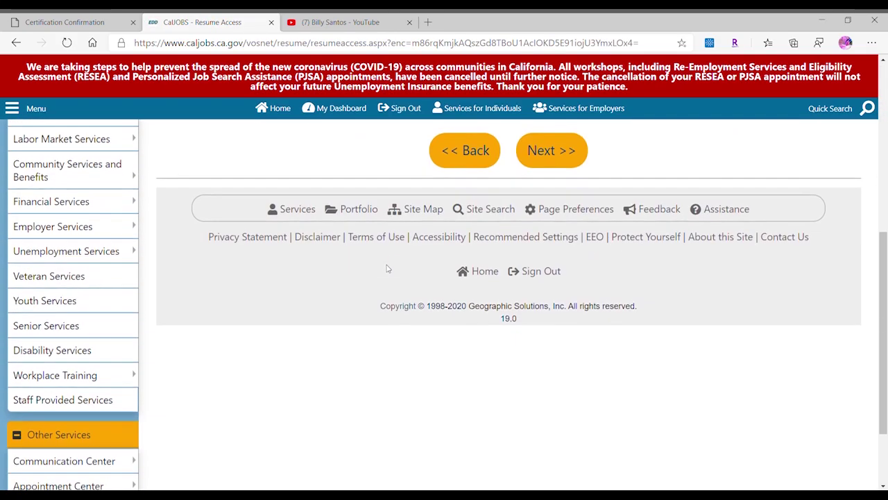
scroll(387, 269, up, 3)
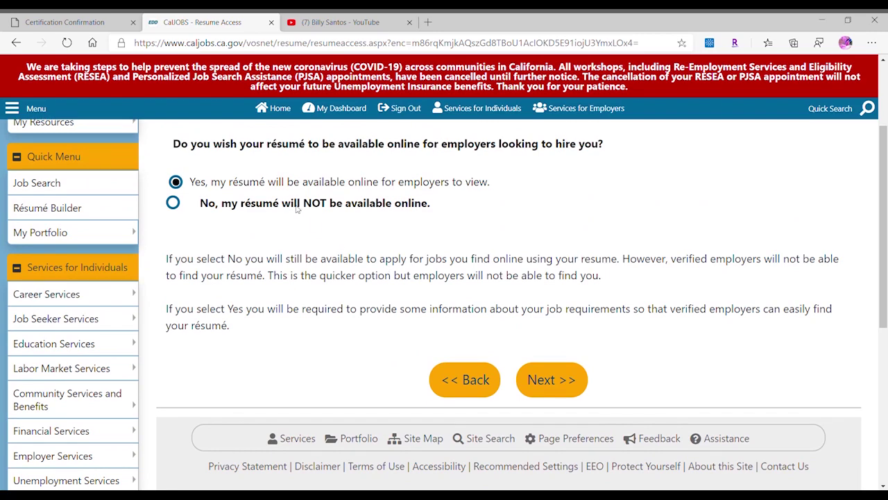
click(557, 379)
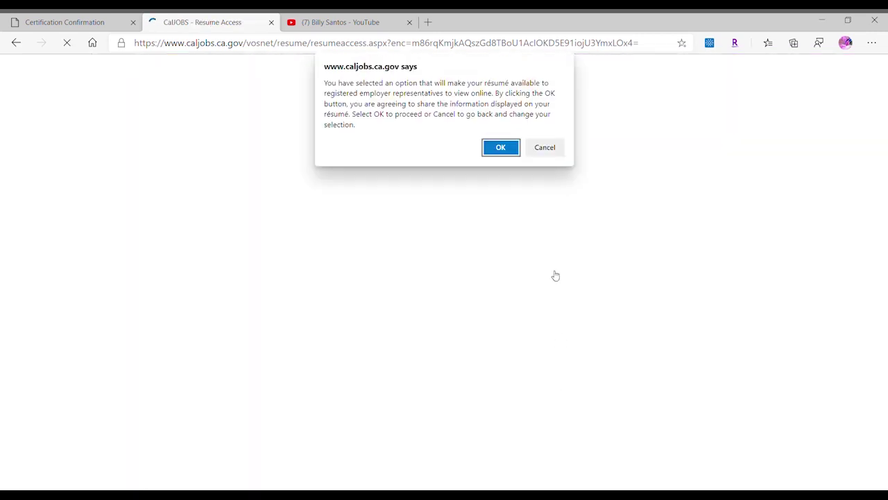
click(500, 148)
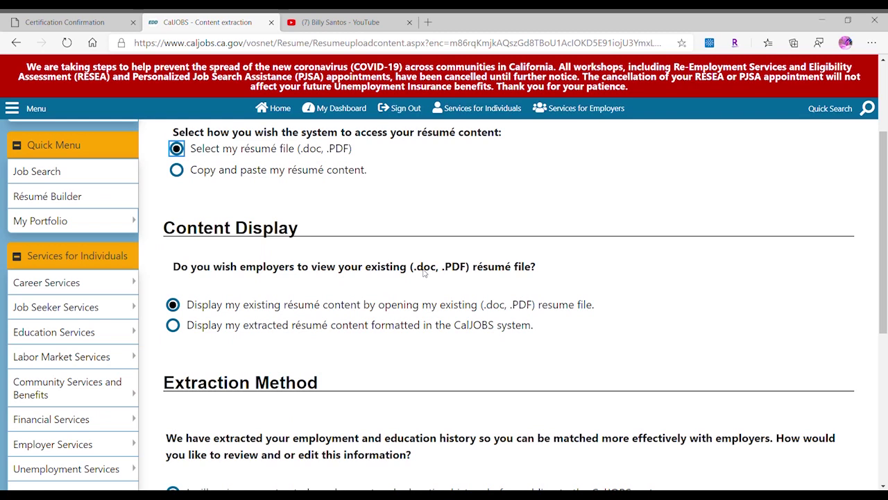
Step: Accept résumé file selection, existing-file display, and review of the extracted history, then proceed to the page for selecting the résumé file
scroll(424, 273, down, 3)
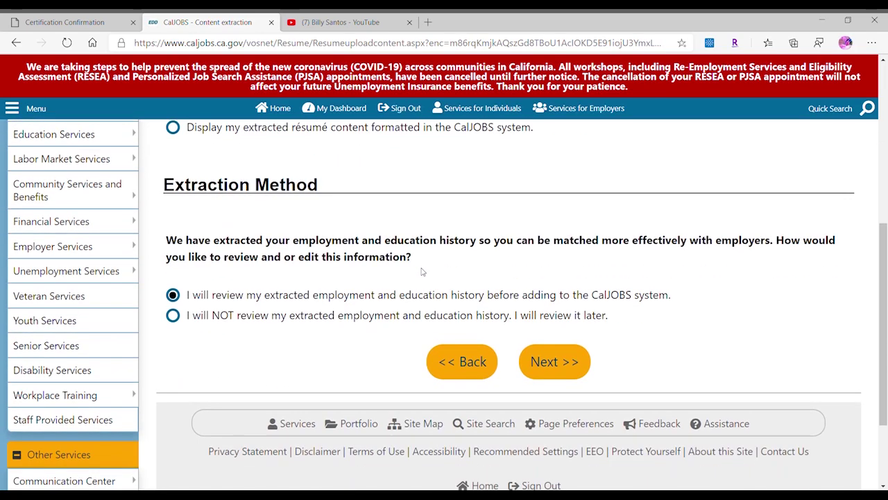
click(547, 356)
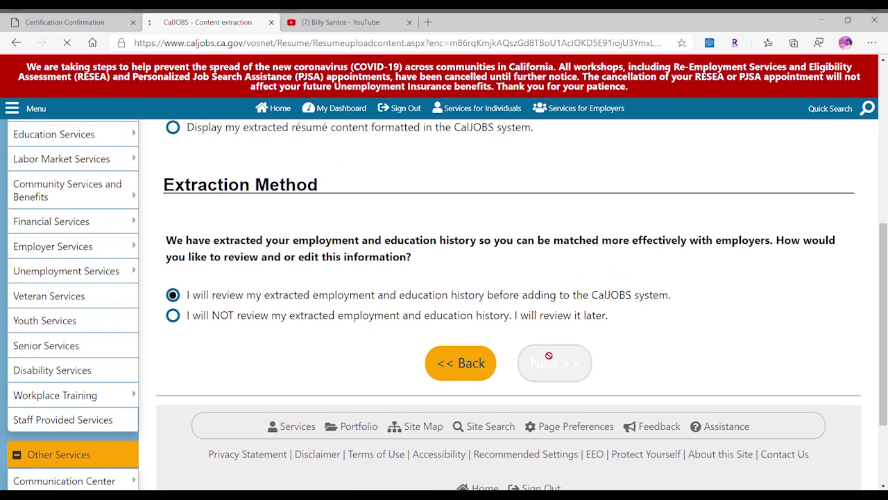
scroll(455, 274, down, 2)
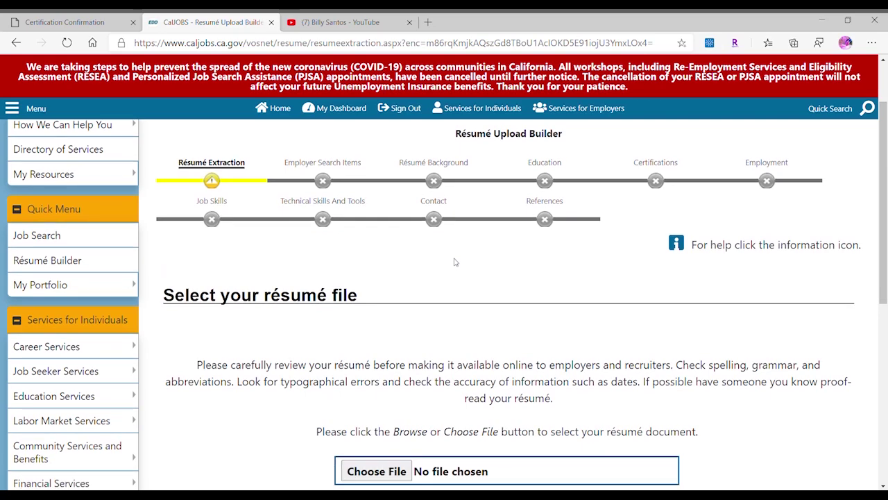
scroll(455, 274, down, 4)
scroll(447, 260, up, 5)
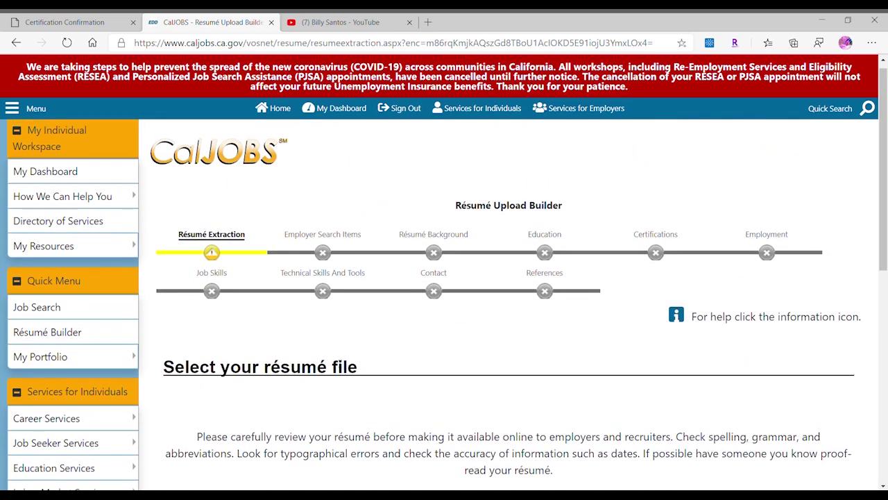
scroll(339, 356, down, 1)
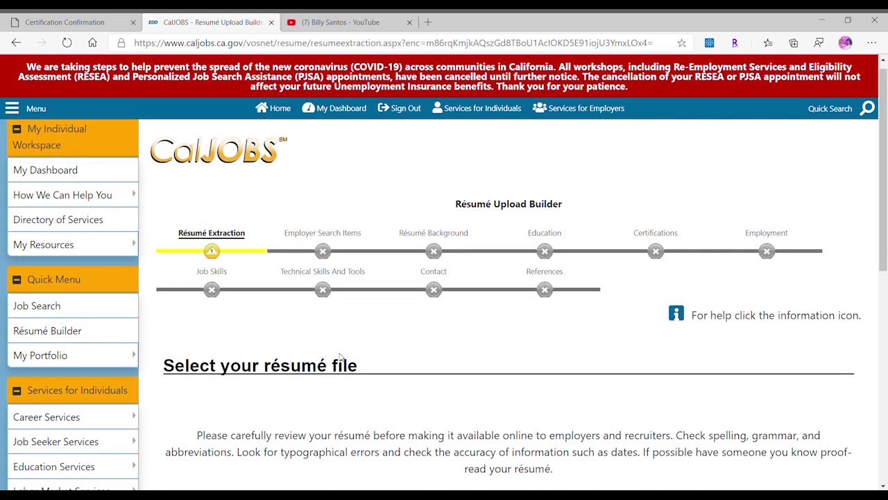